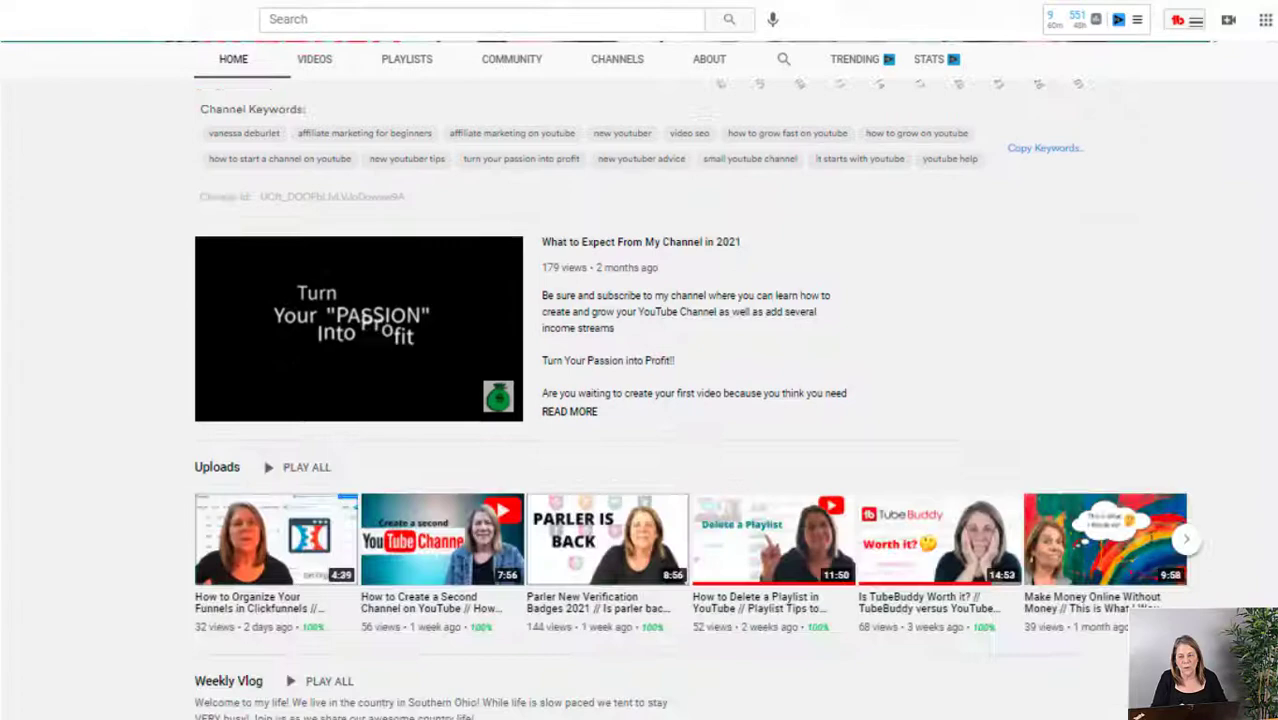
scroll(690, 400, "down", 3)
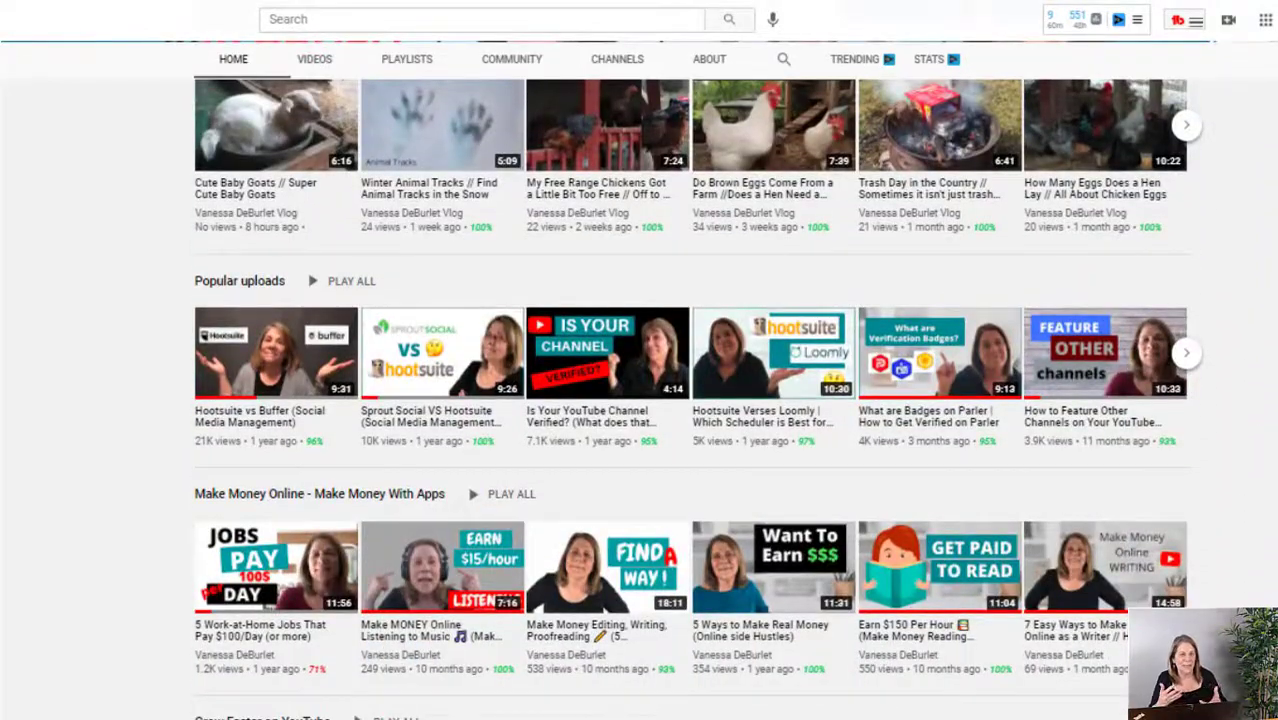
scroll(690, 400, "down", 7)
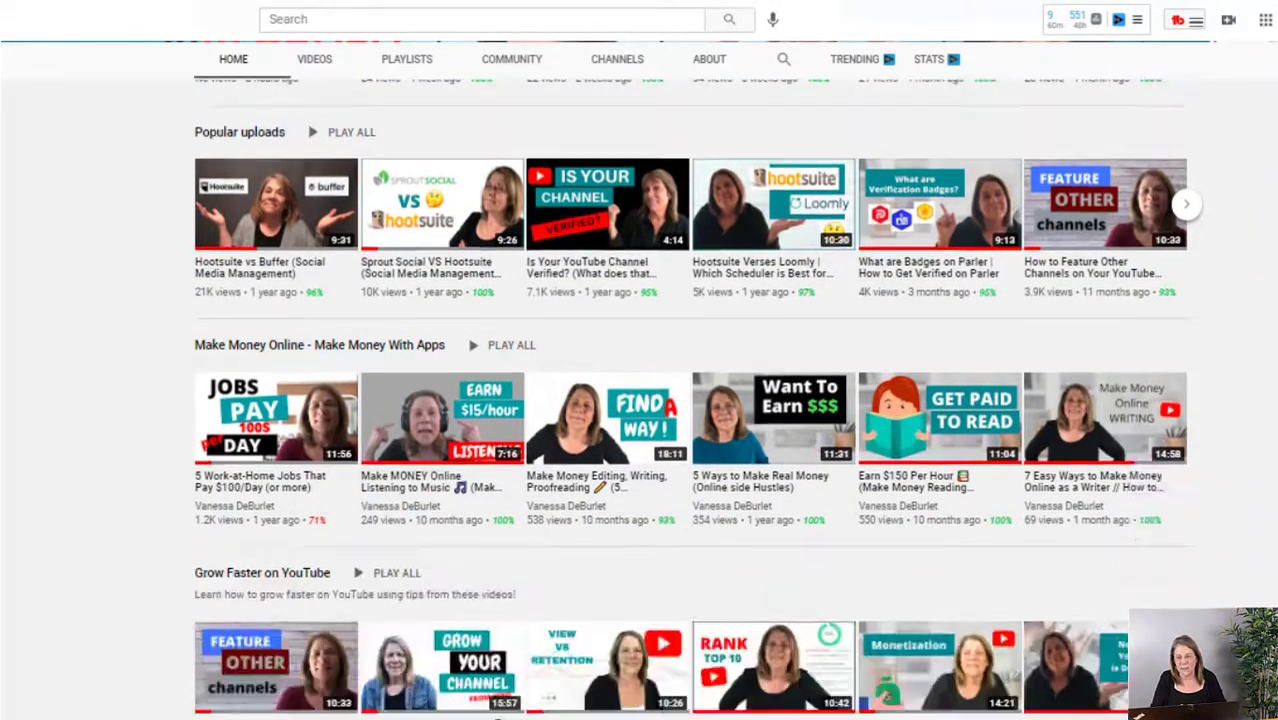
scroll(690, 400, "down", 3)
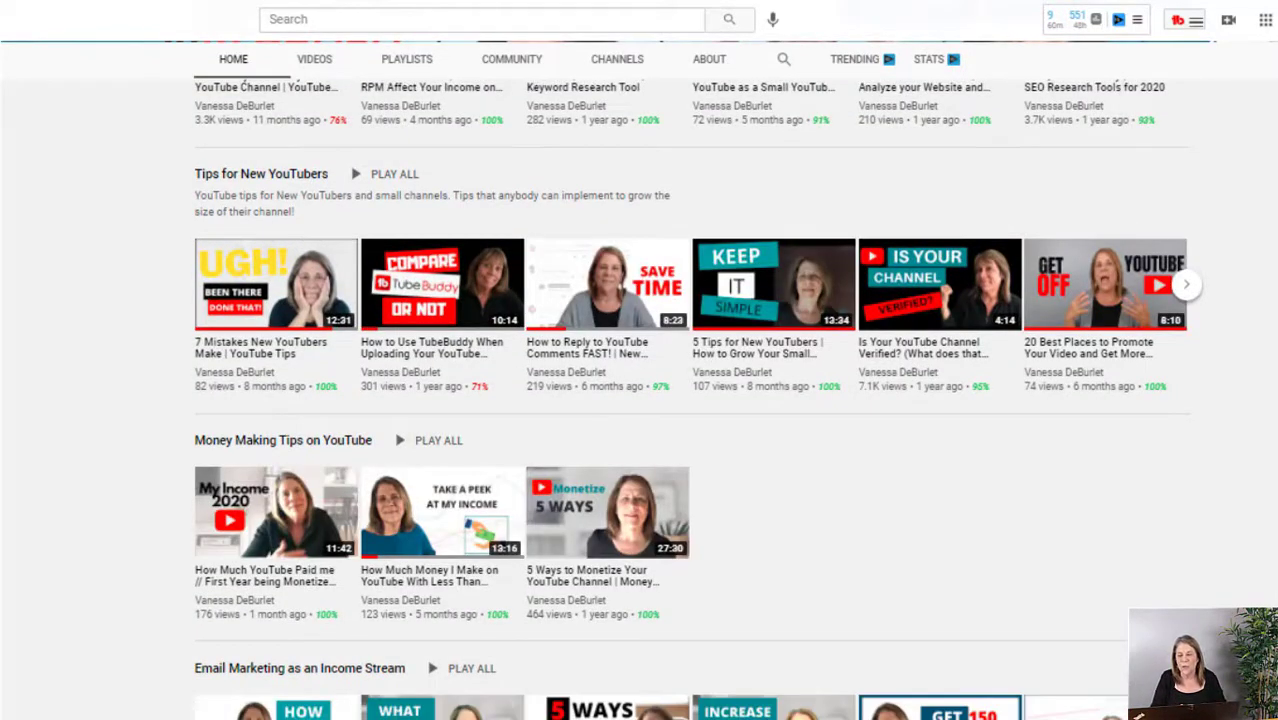
scroll(690, 400, "up", 10)
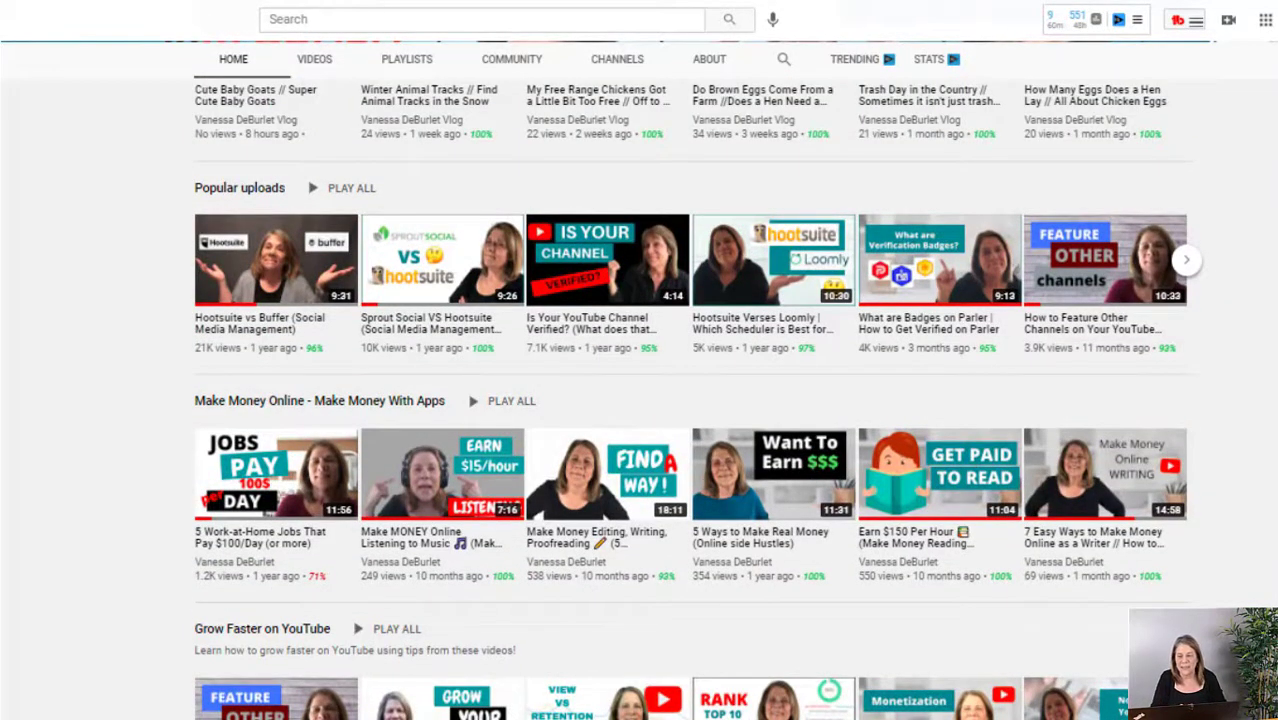
scroll(690, 400, "up", 5)
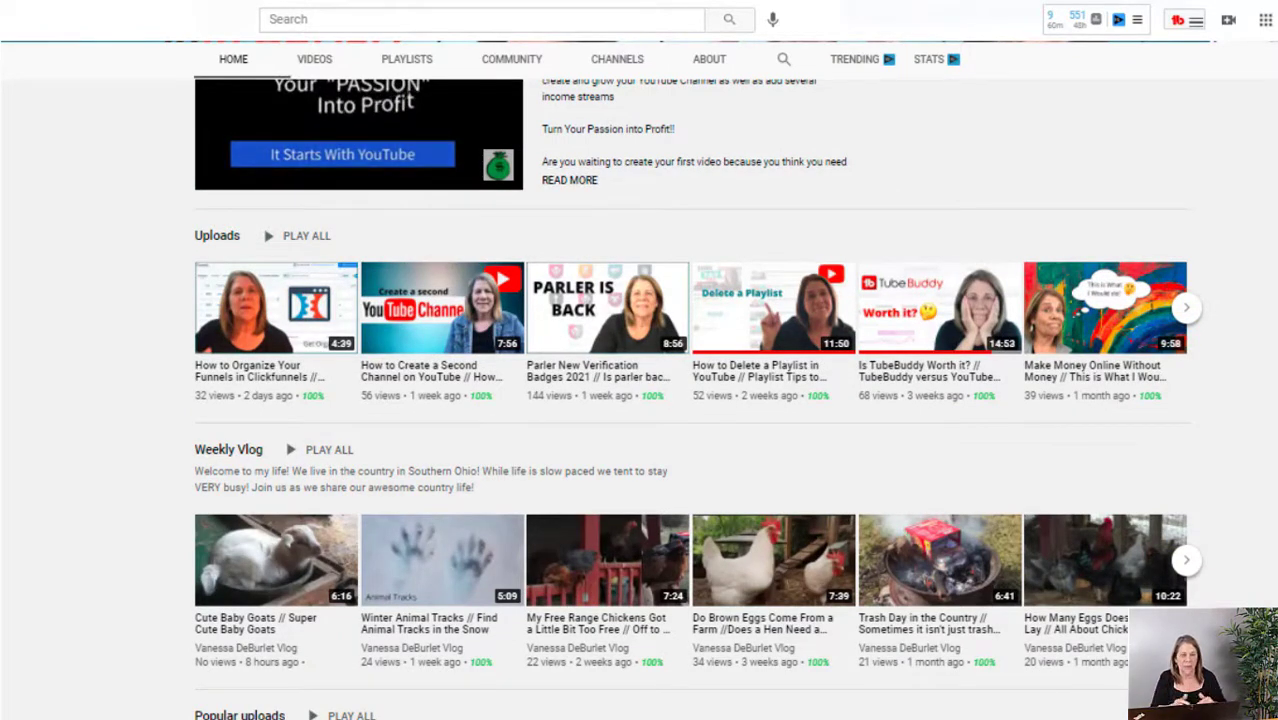
Step: Open the channel customization page on its Branding tab with profile picture, banner and watermark settings
scroll(310, 70, "up", 6)
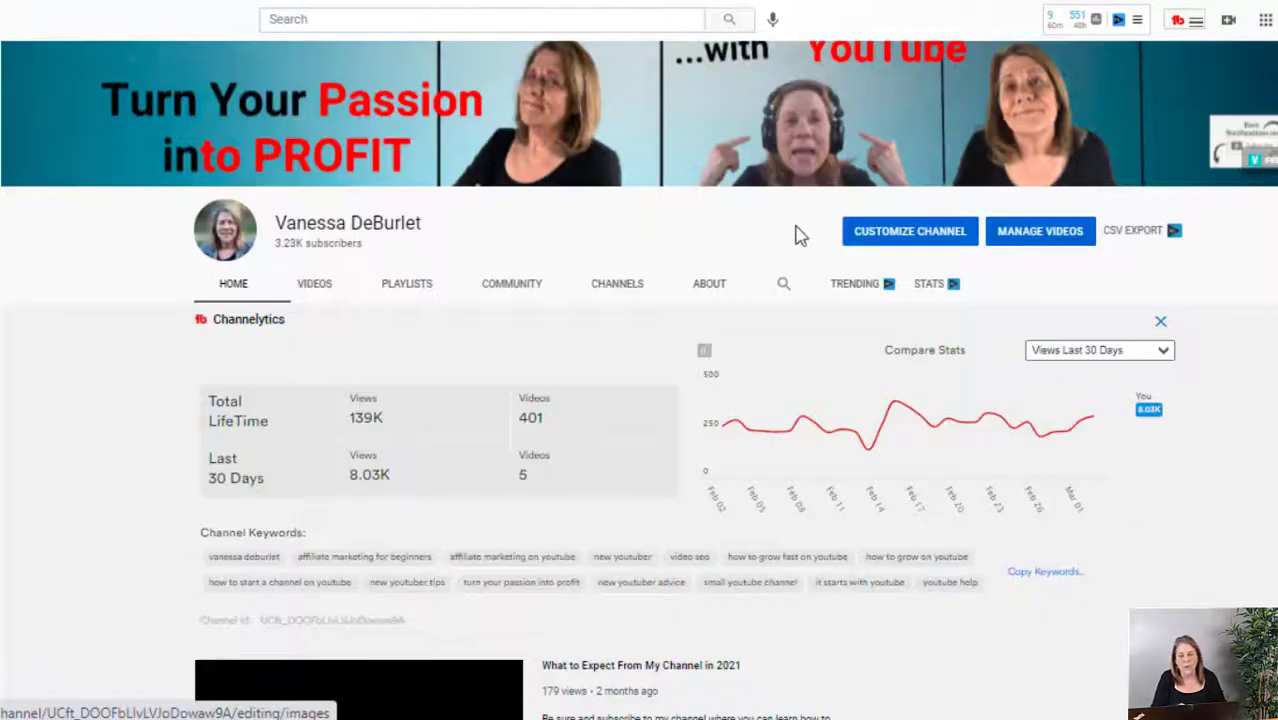
left_click(887, 248)
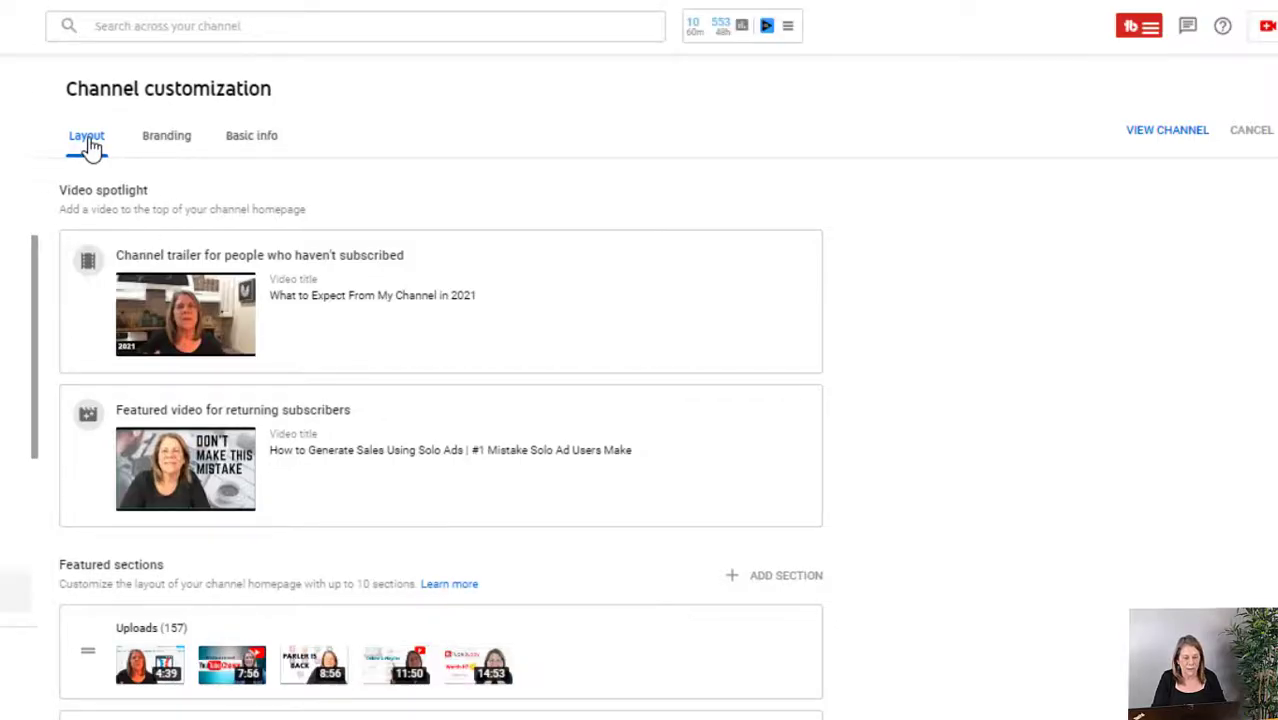
left_click(165, 152)
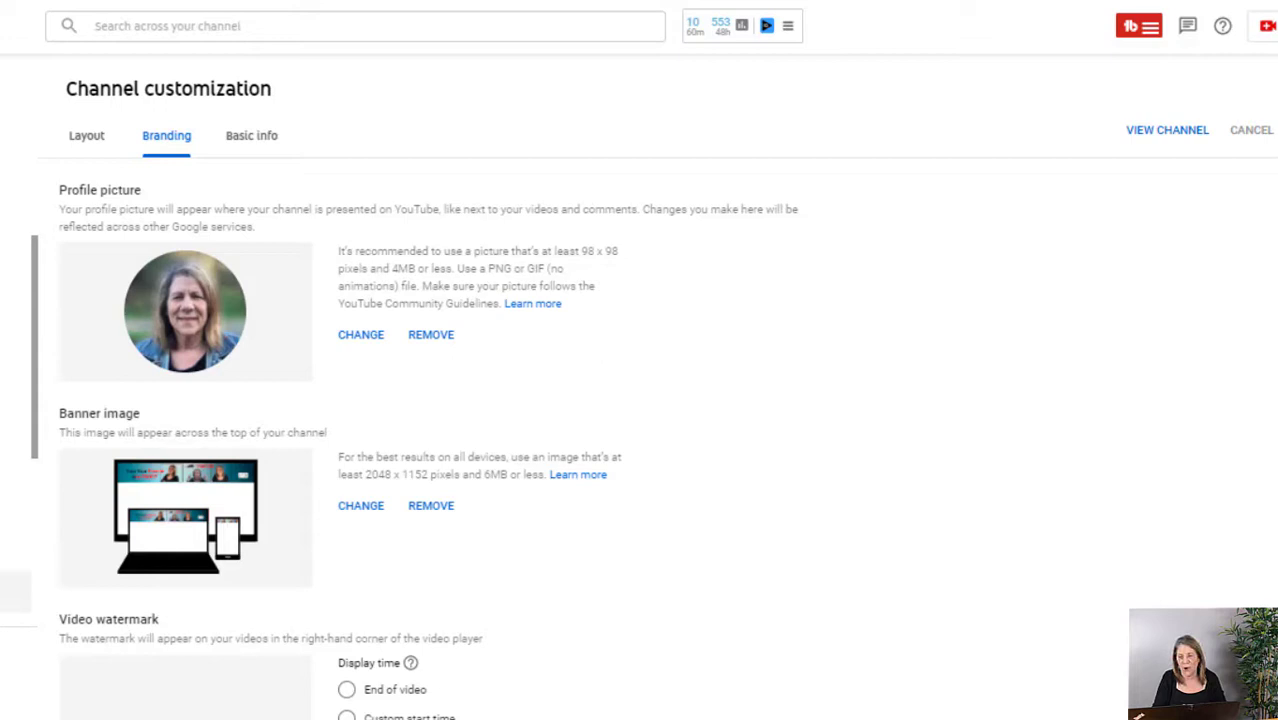
Step: Scroll down the Branding page to review the banner and video watermark settings
scroll(676, 537, "down", 1)
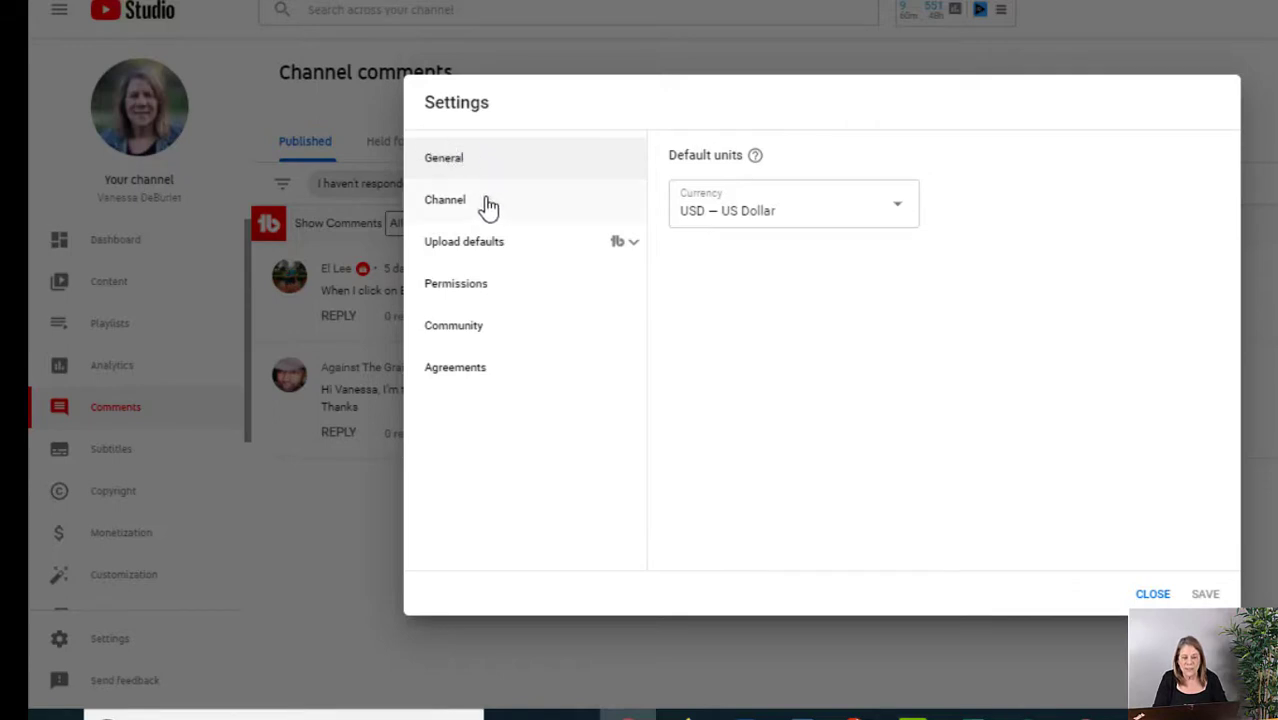
Step: Show the Channel basic info with country United States and review the keyword list, leaving its order unchanged
left_click(479, 207)
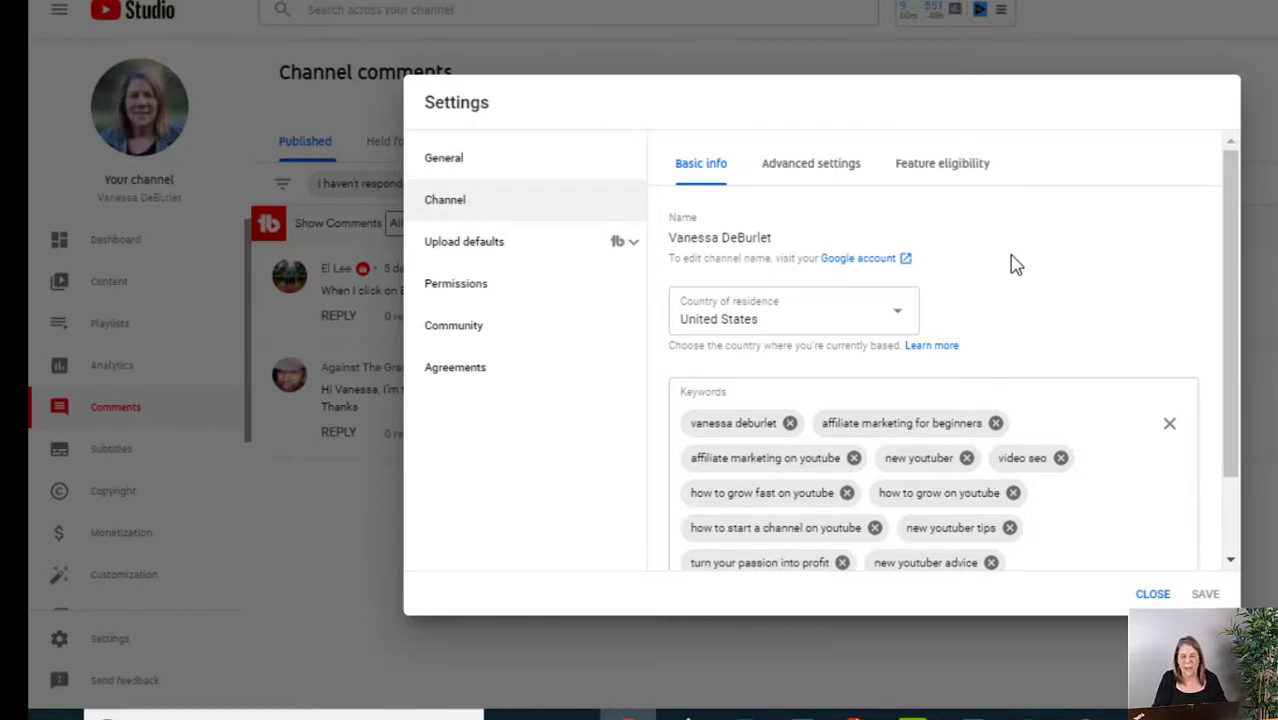
left_click_drag(1229, 280, 1229, 344)
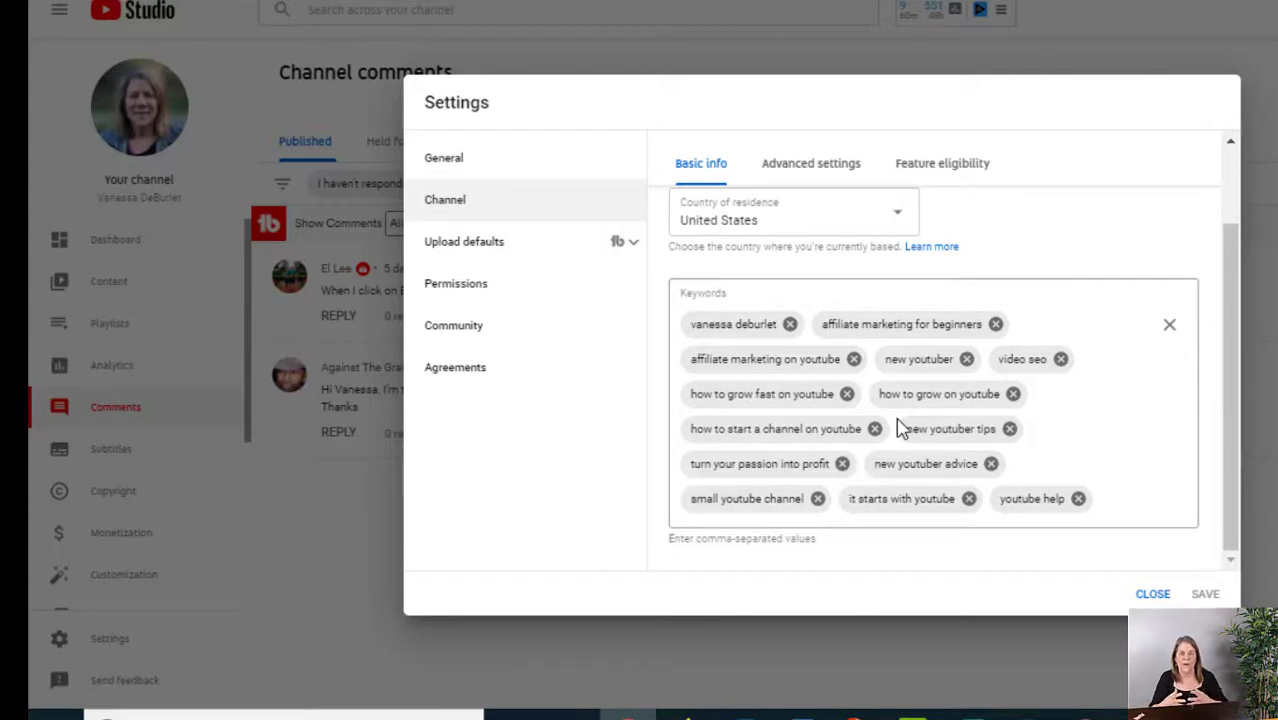
left_click_drag(924, 398, 928, 412)
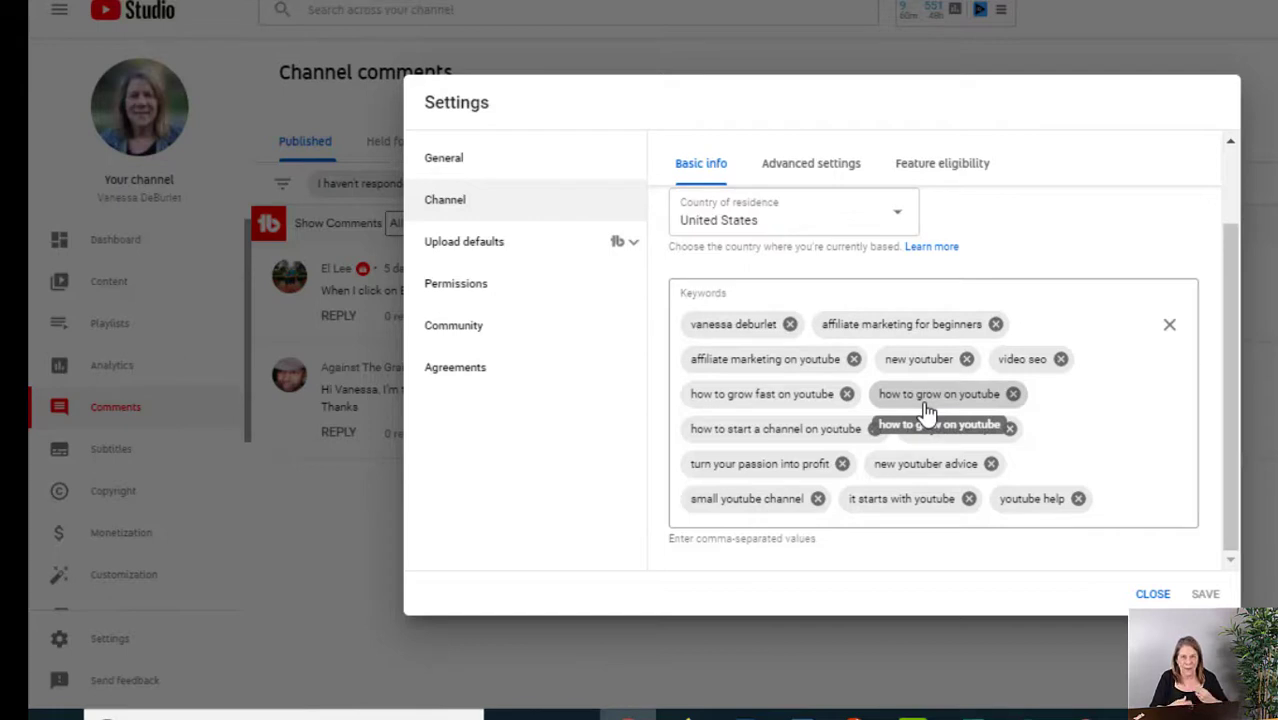
left_click_drag(928, 412, 930, 410)
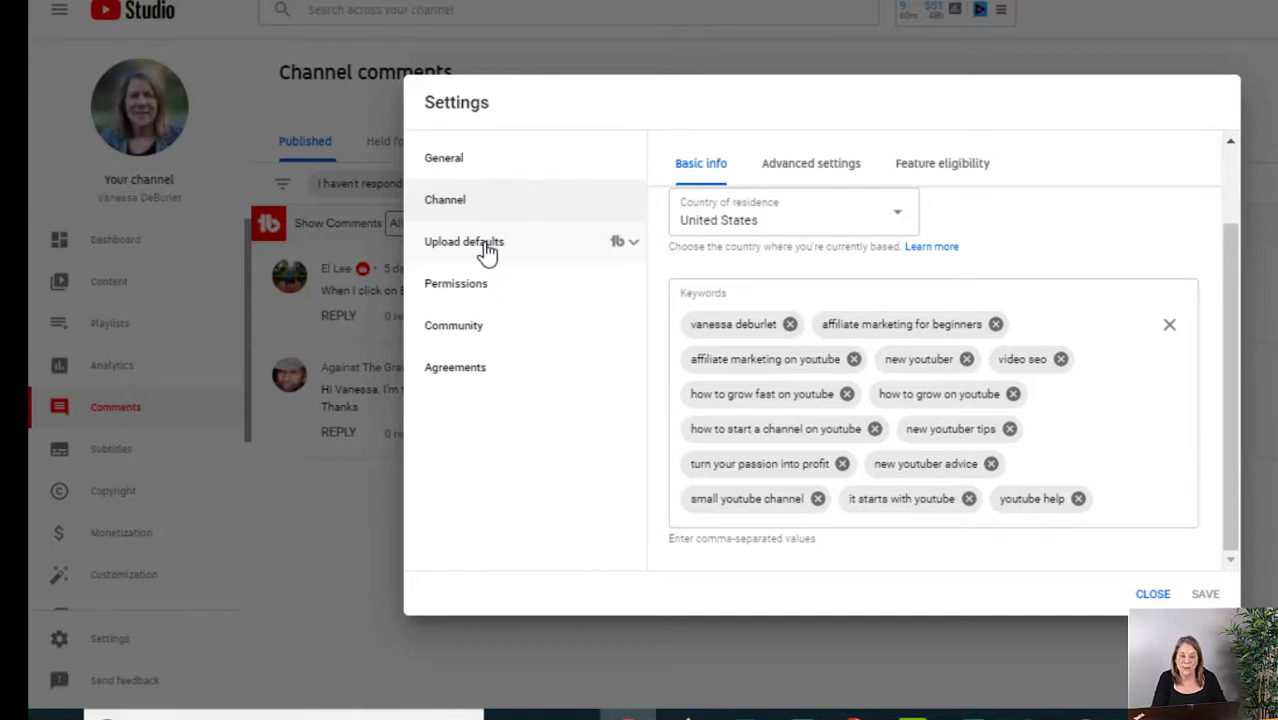
Step: Show Upload defaults and scroll through the 3935-character default description to its affiliate disclosure
left_click(486, 250)
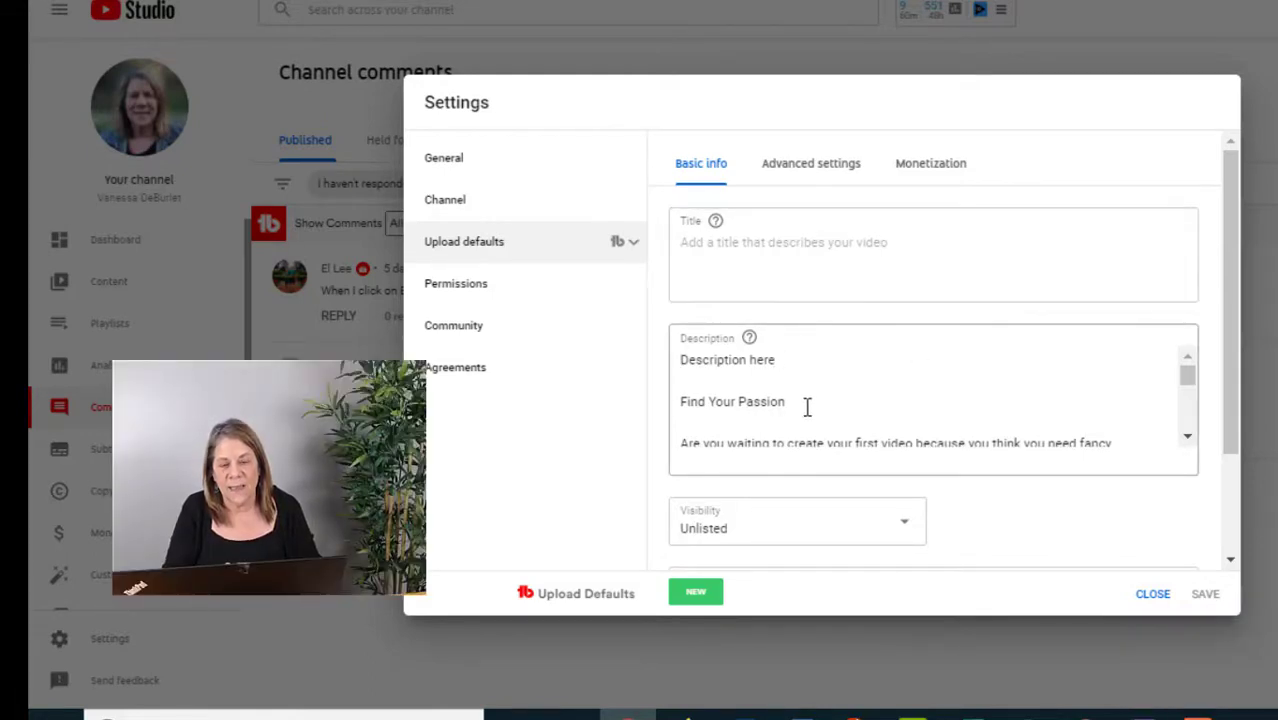
left_click(1187, 437)
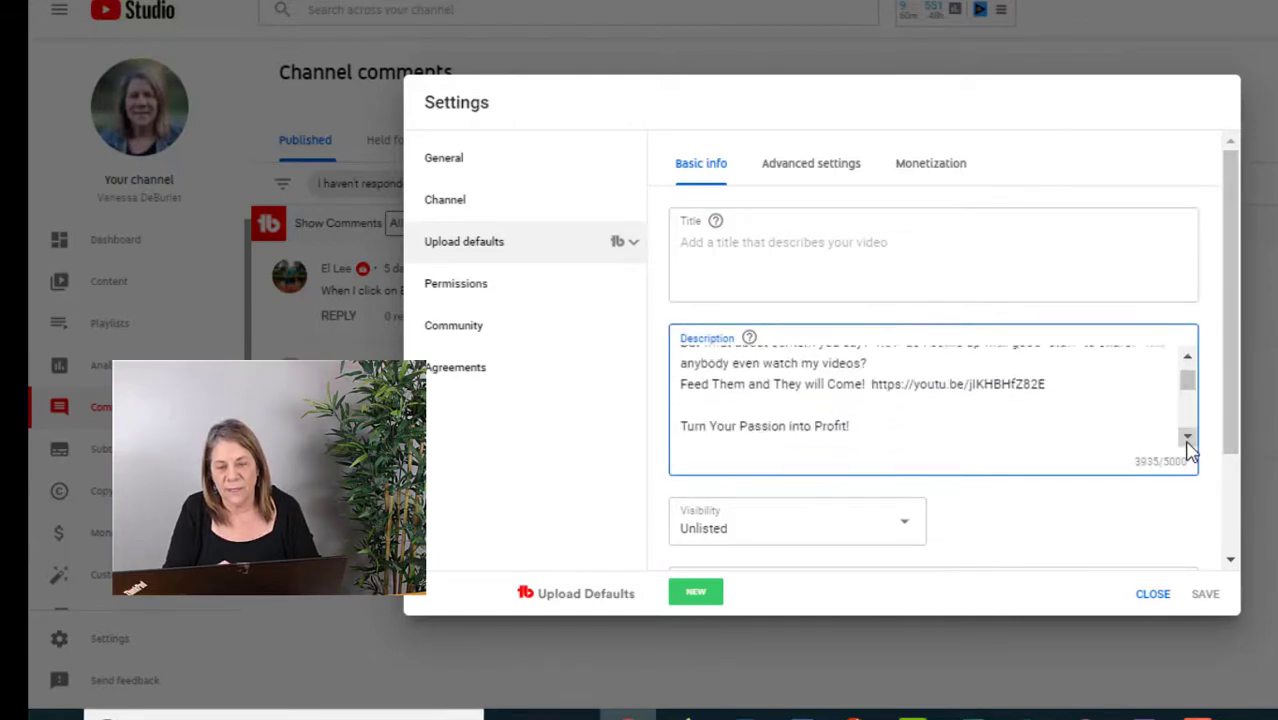
left_click(1187, 437)
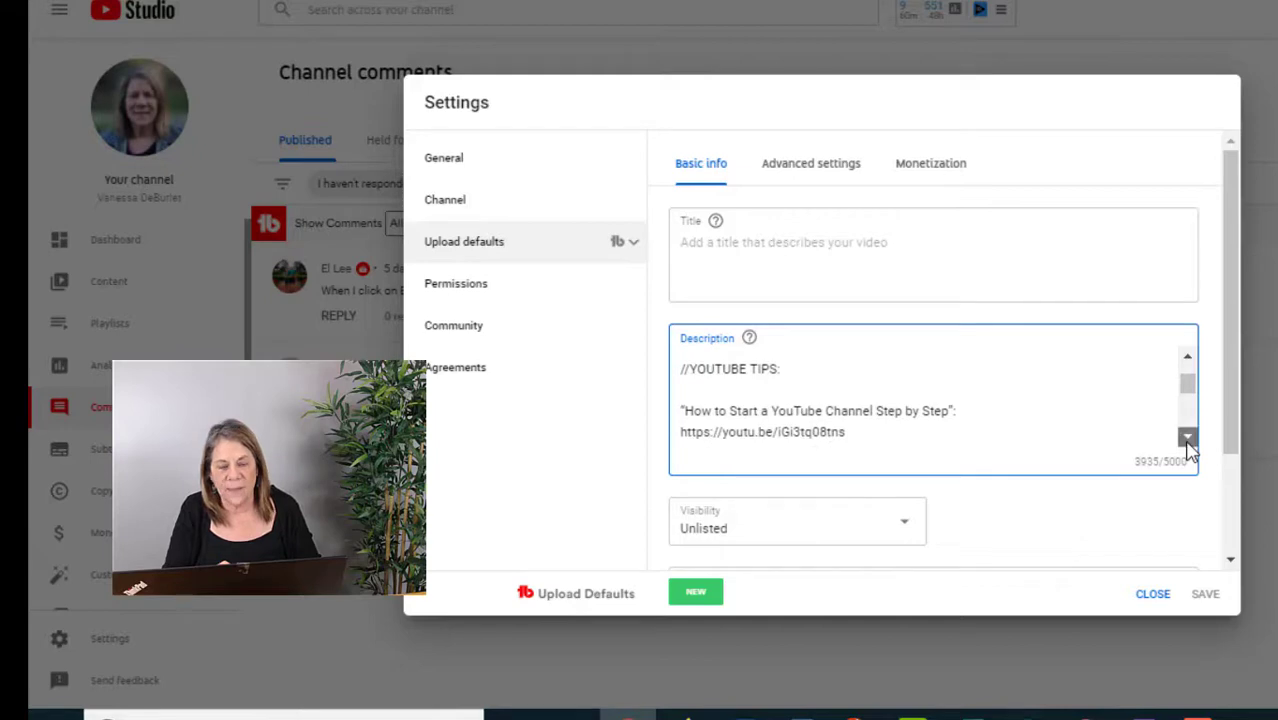
left_click(1187, 437)
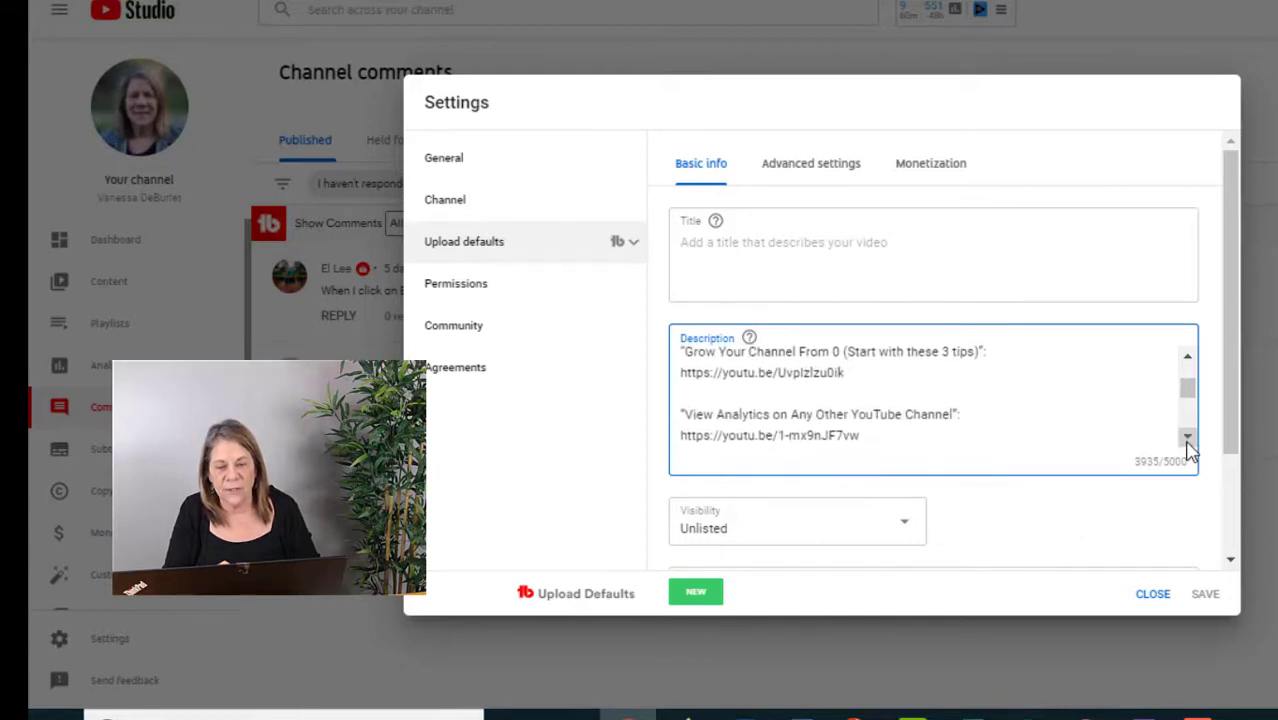
left_click(1187, 437)
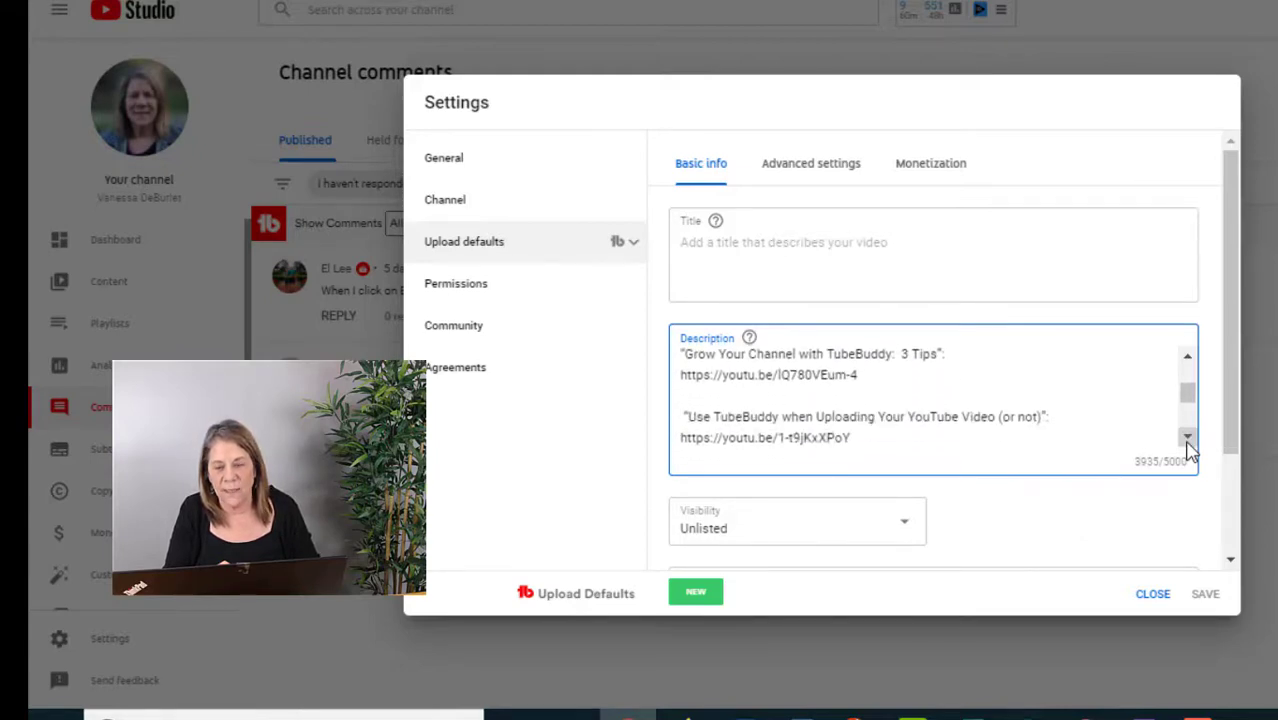
left_click(1187, 437)
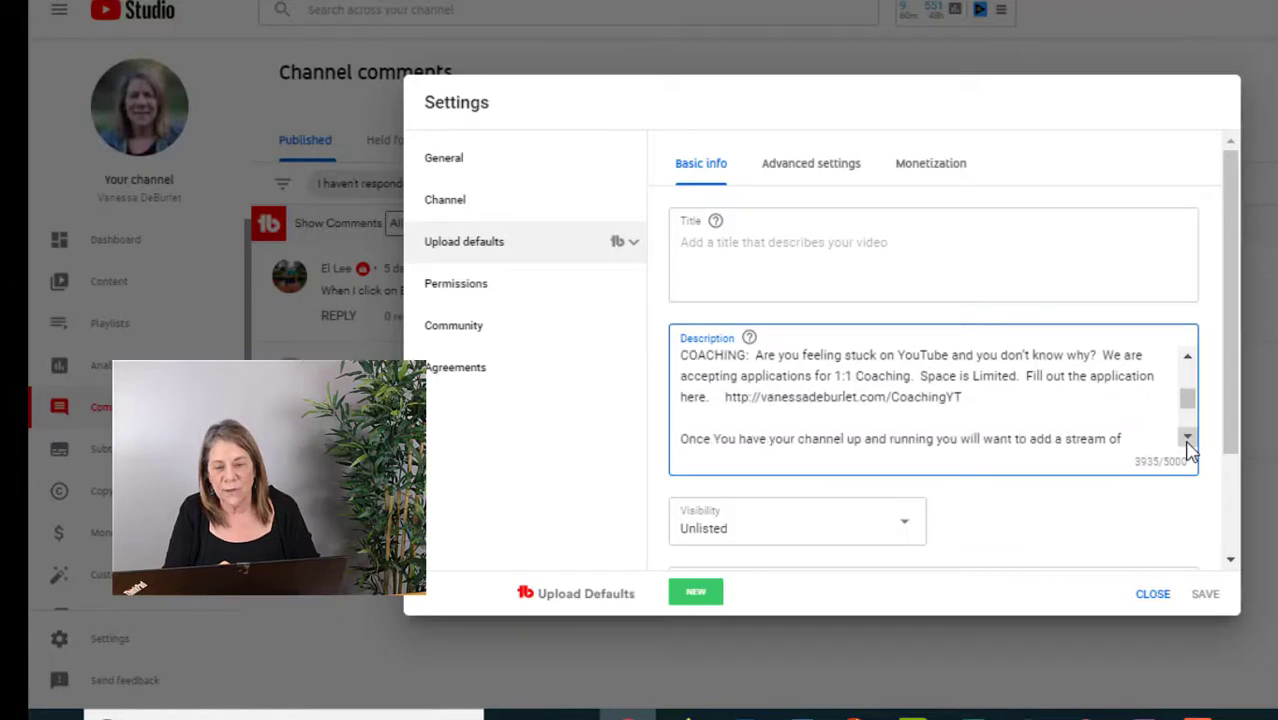
left_click(1187, 437)
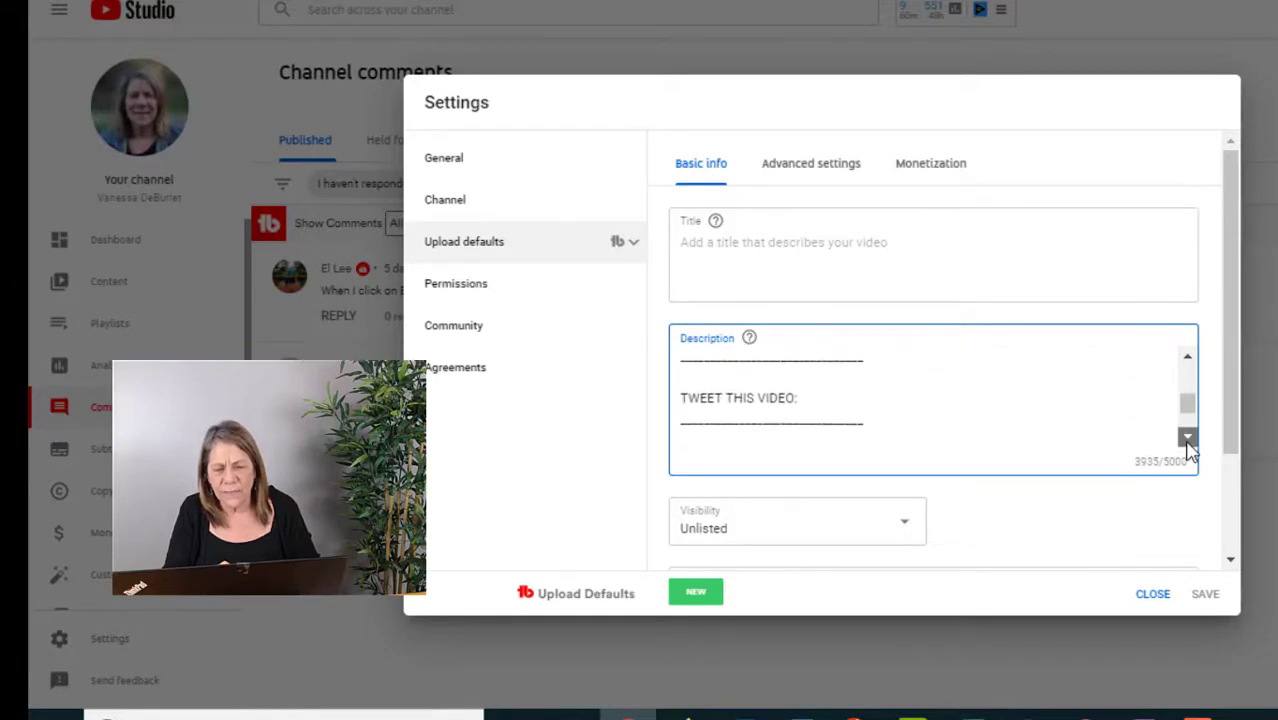
left_click(1187, 437)
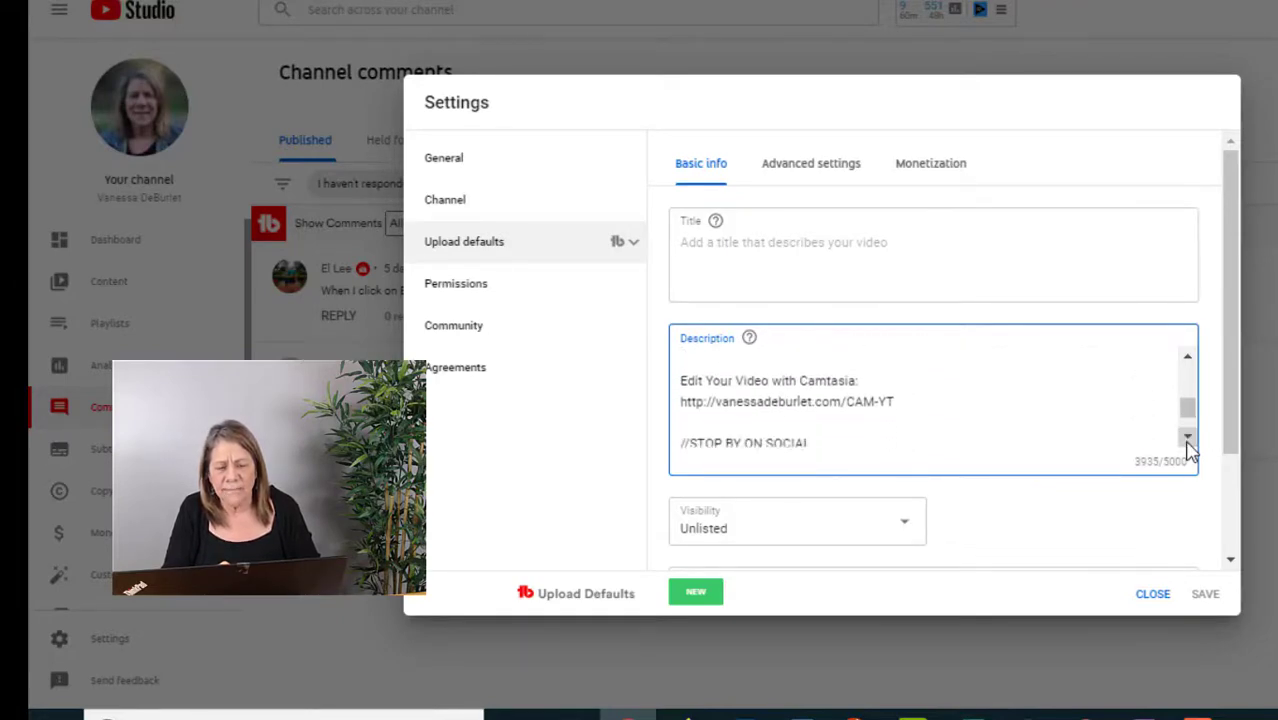
left_click(1187, 437)
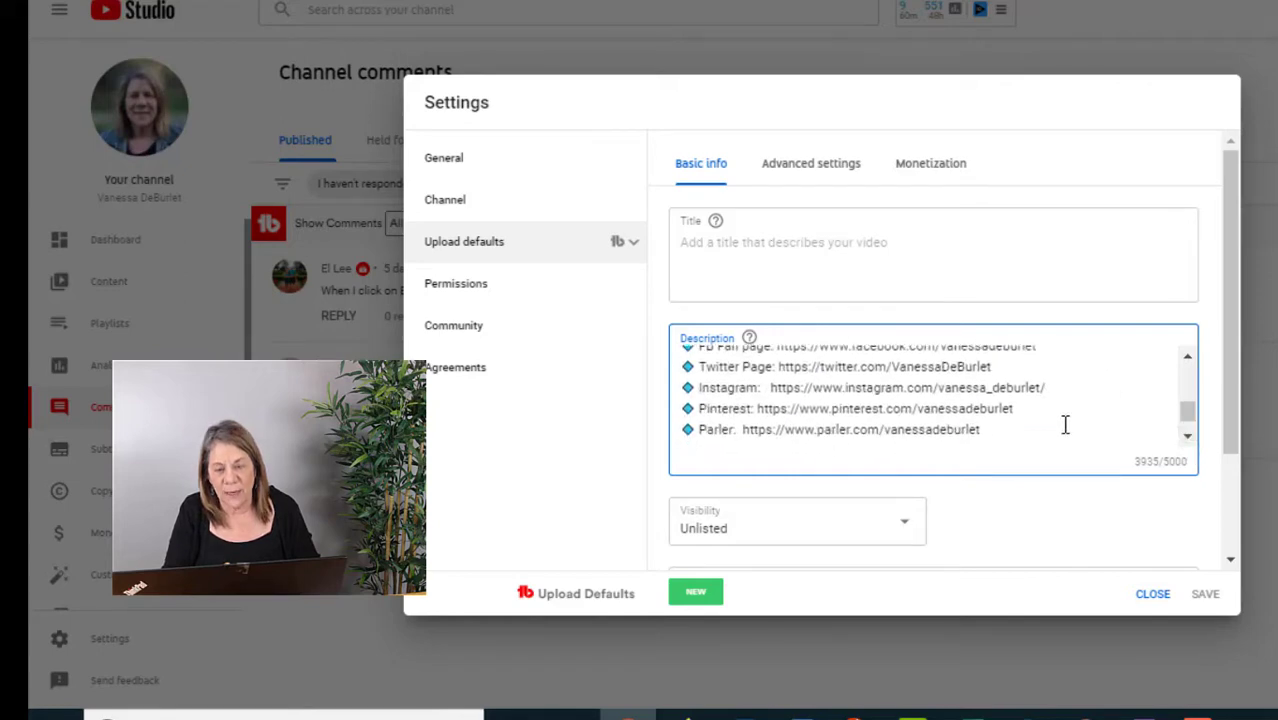
scroll(1189, 420, "down", 3)
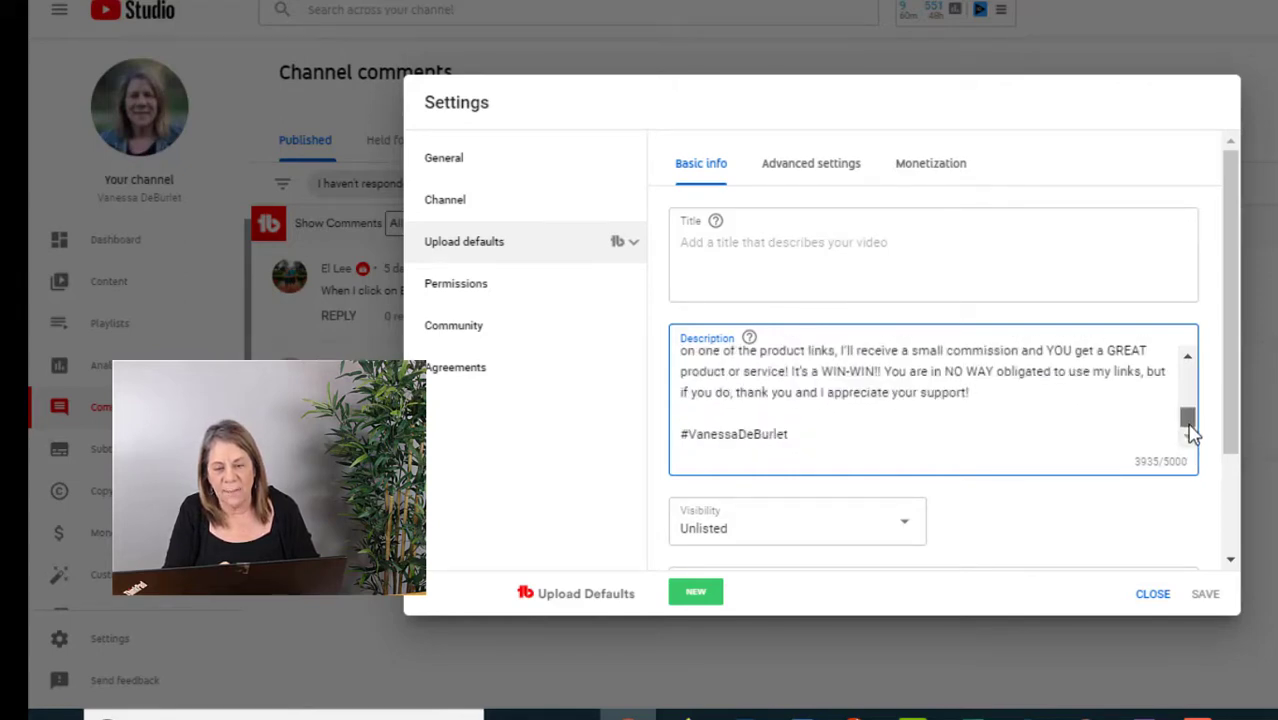
left_click(1187, 360)
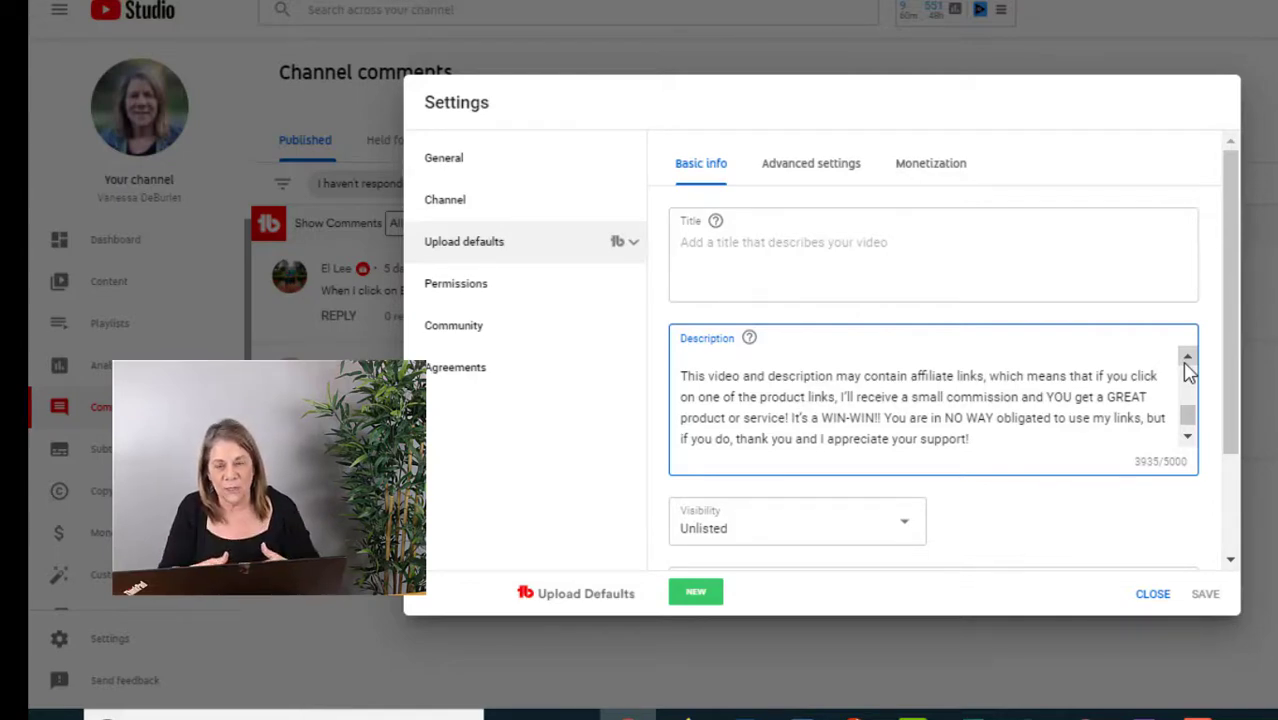
Step: Keep the default upload visibility set to Unlisted
left_click_drag(1189, 414, 1190, 428)
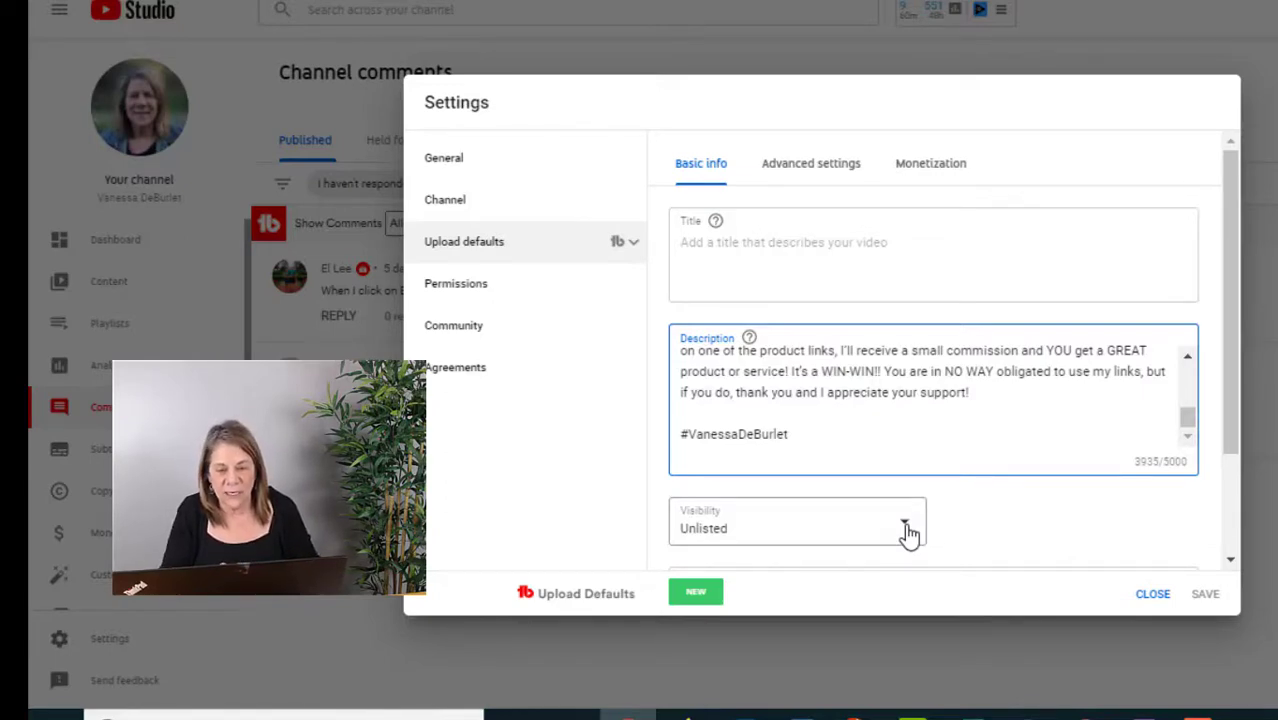
left_click(906, 530)
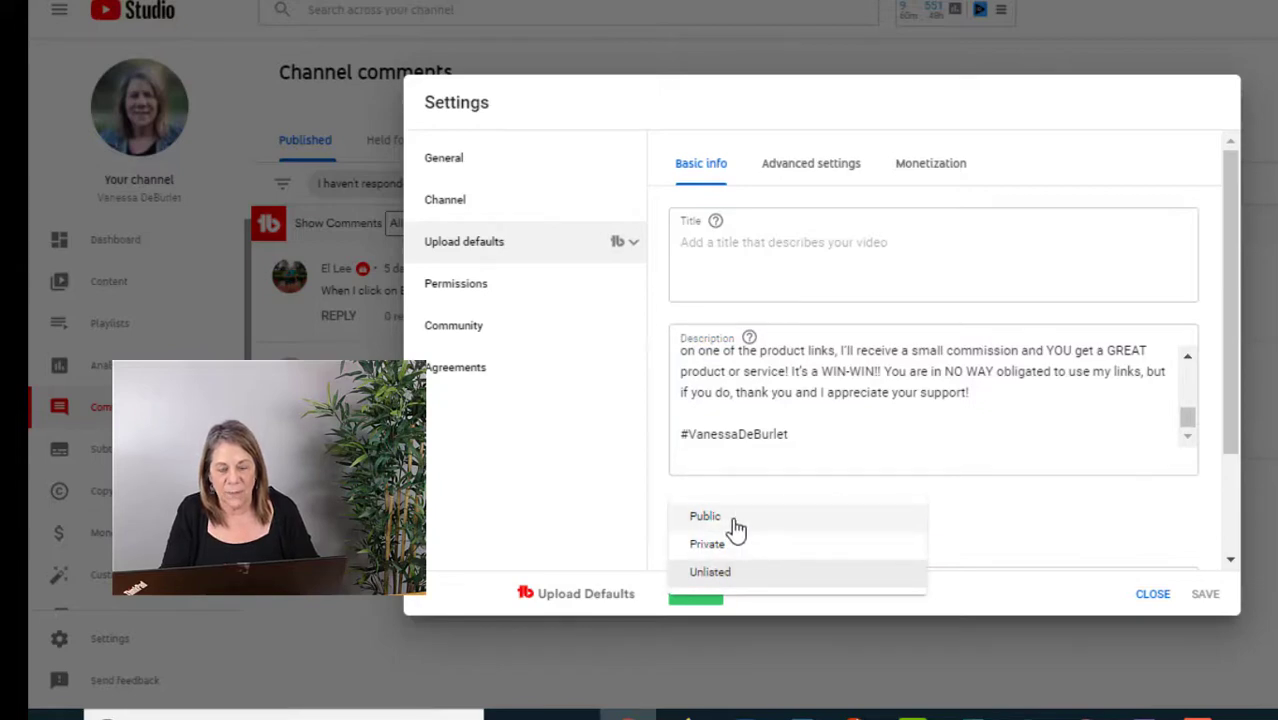
left_click(949, 542)
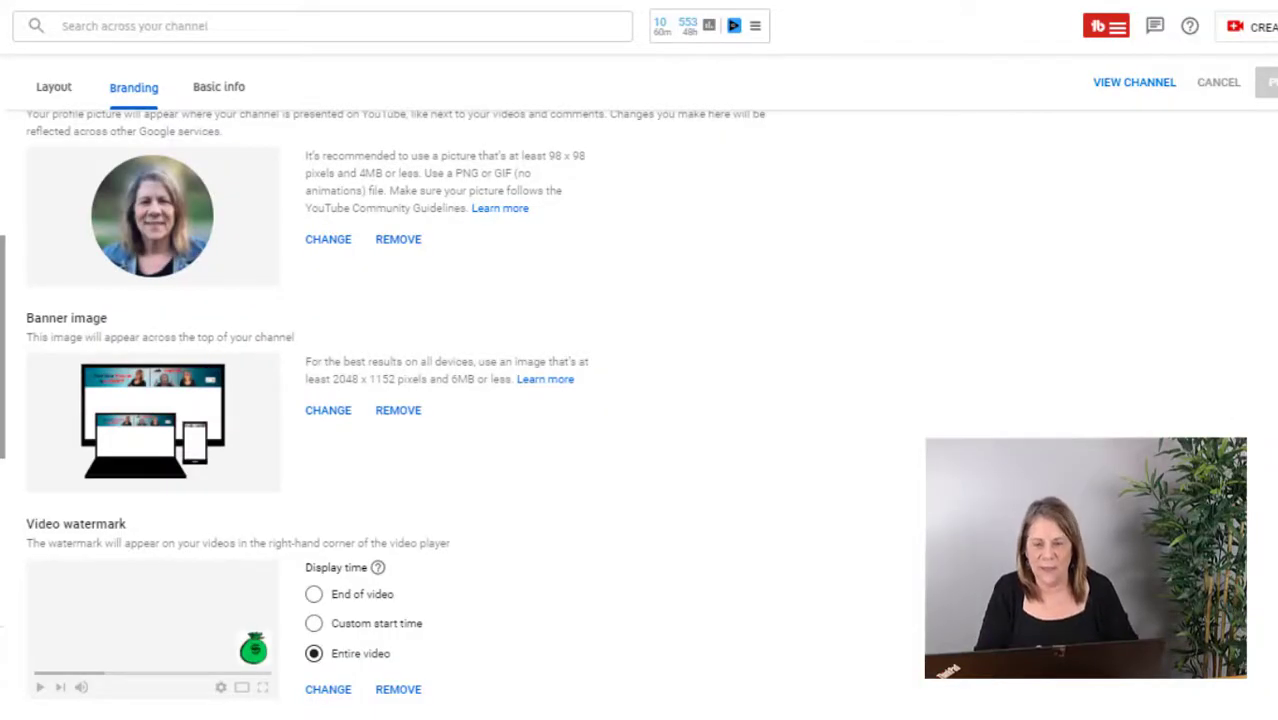
Step: Revisit the Channel basic info, then close Settings to return to the Channel comments page
scroll(396, 415, "up", 1)
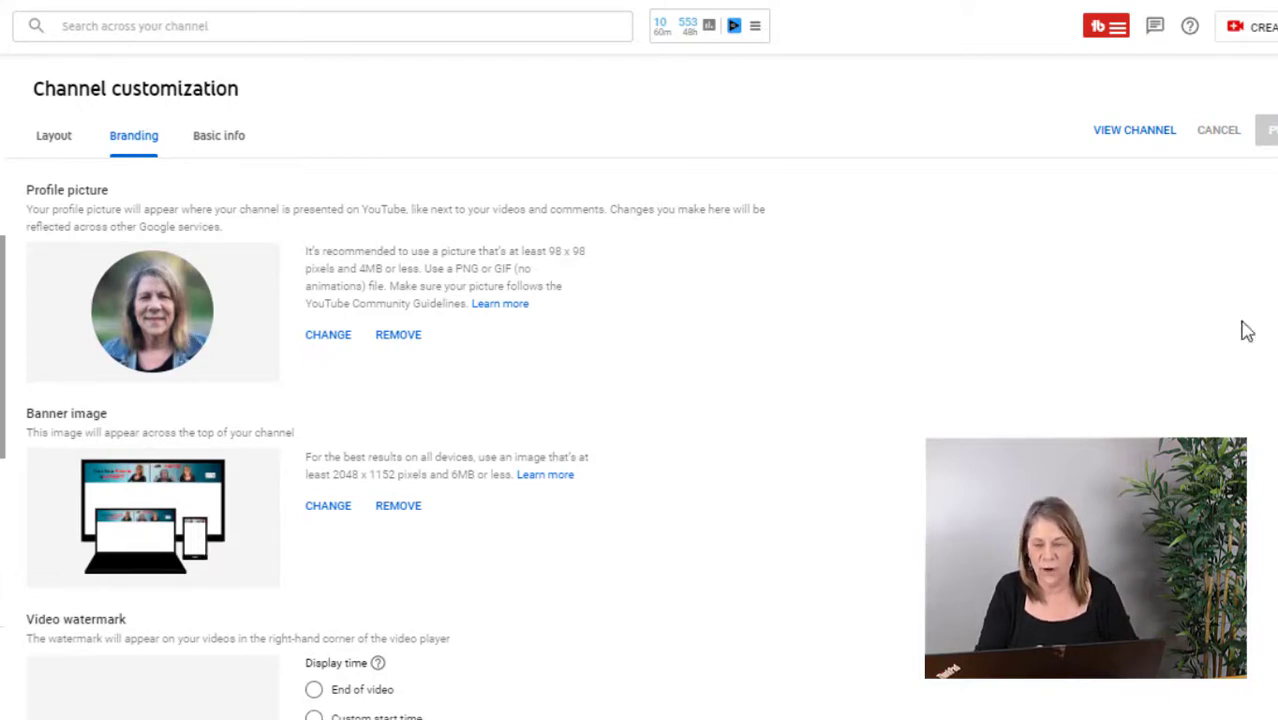
scroll(640, 413, "down", 1)
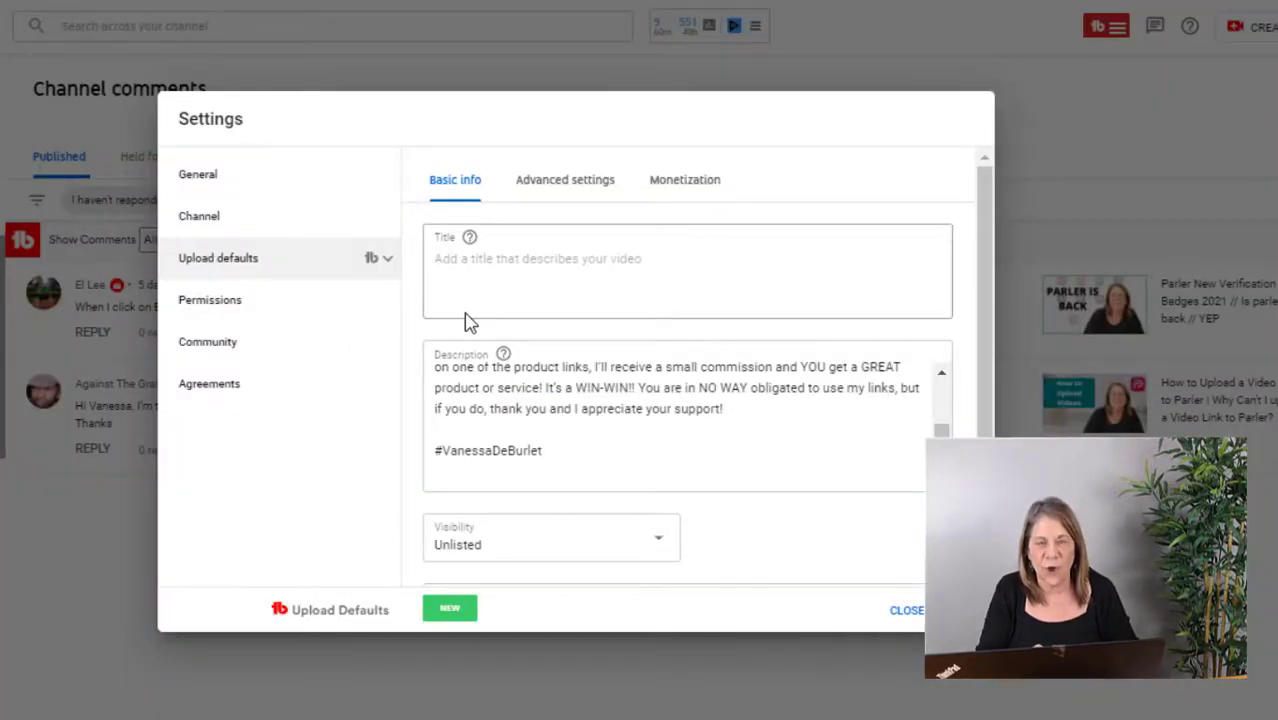
left_click(226, 227)
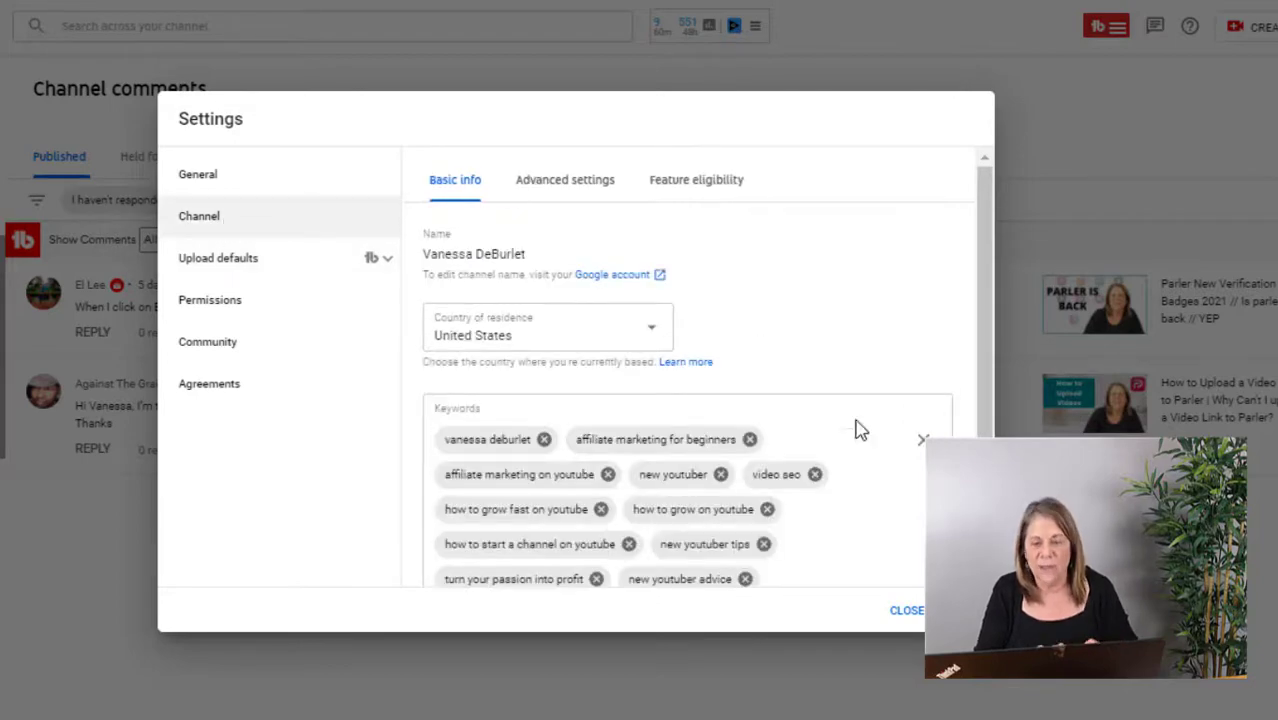
left_click(907, 611)
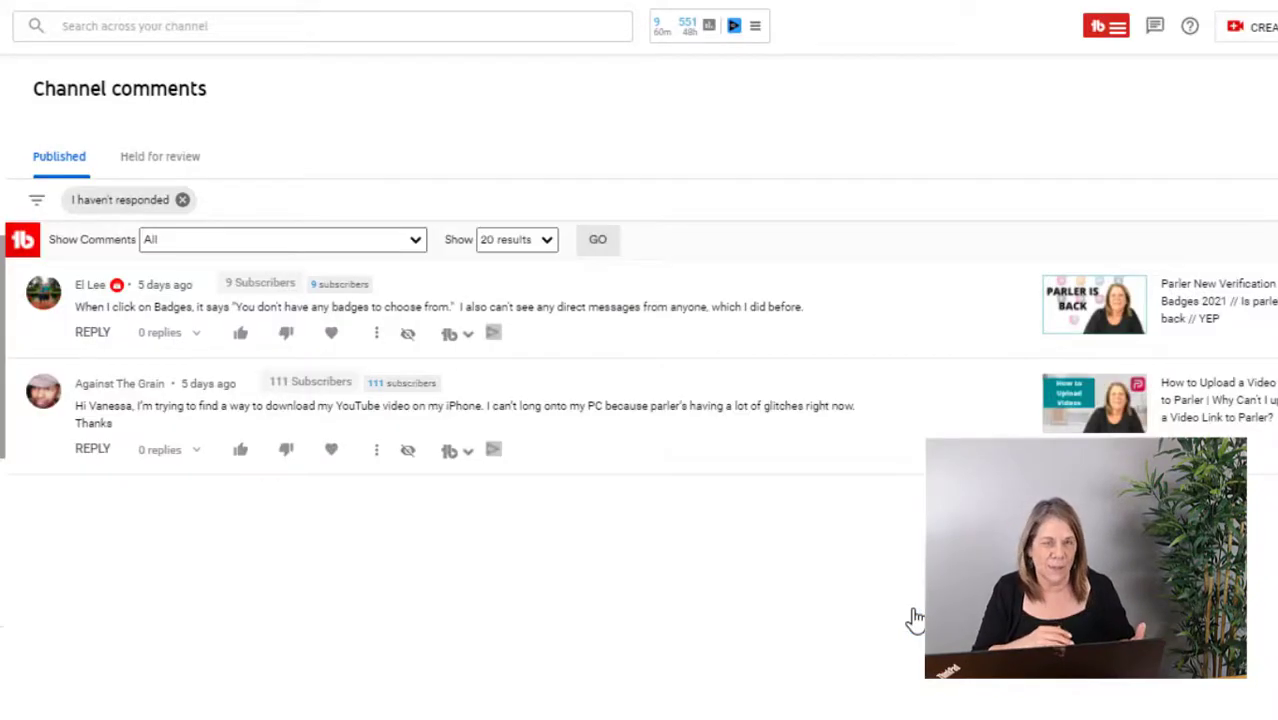